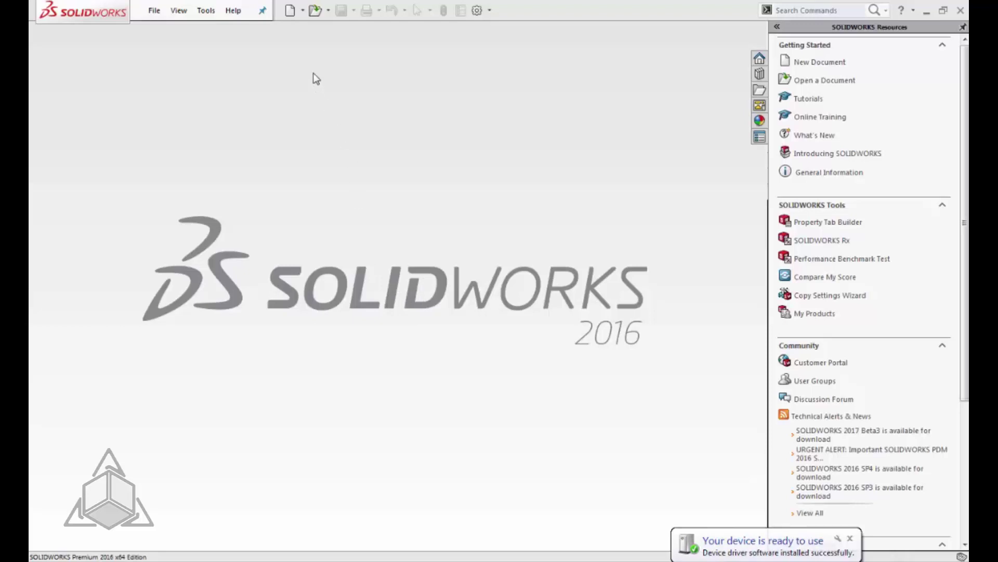
# Step: Create blank drawing Draw9 from the Drawing template without adding model views
pyautogui.click(290, 11)
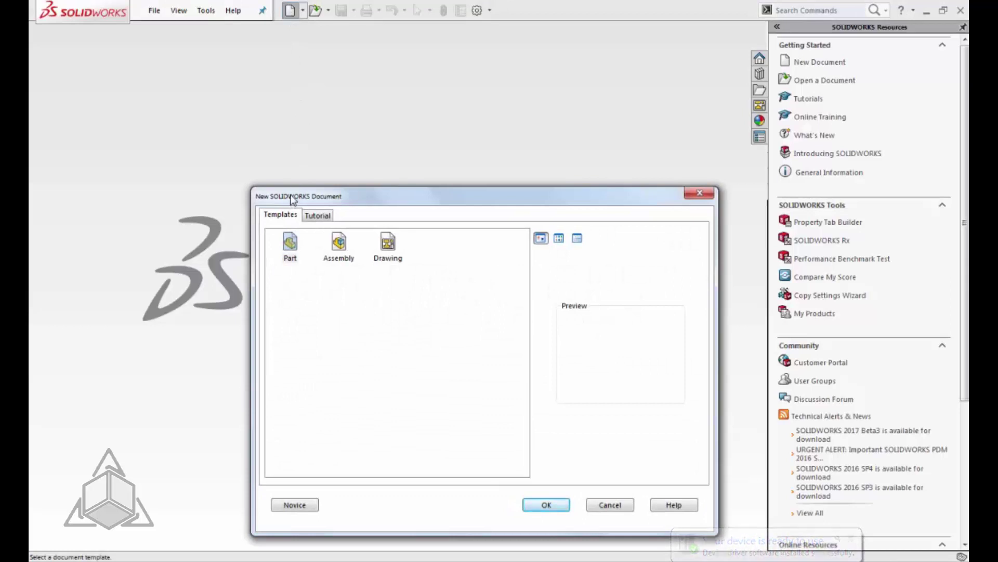
pyautogui.click(391, 247)
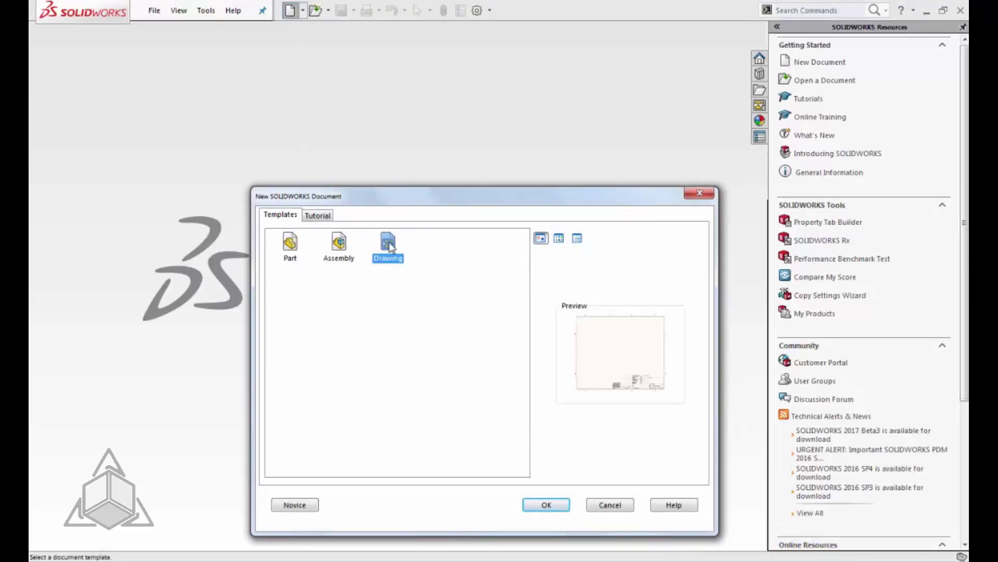
pyautogui.click(547, 505)
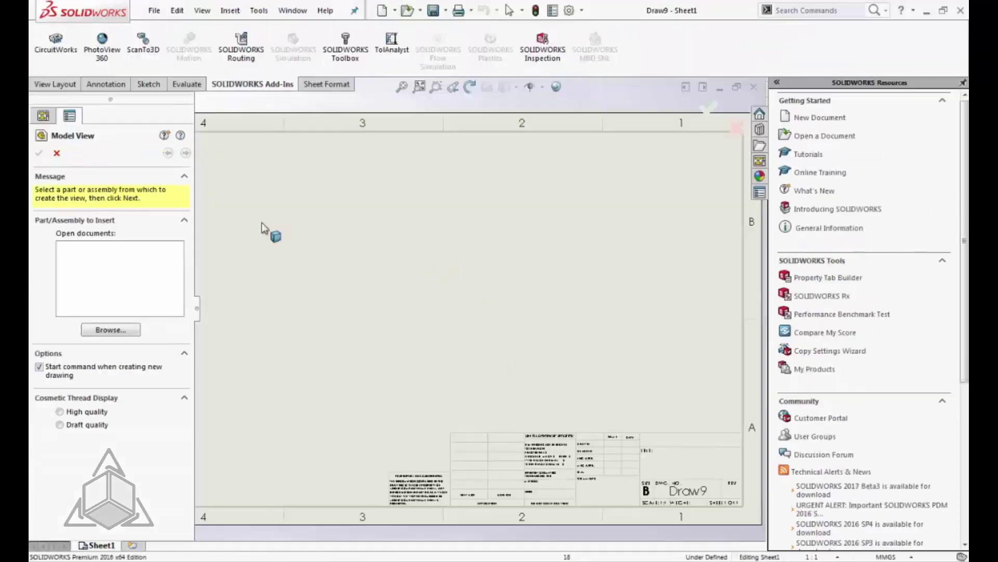
pyautogui.click(56, 153)
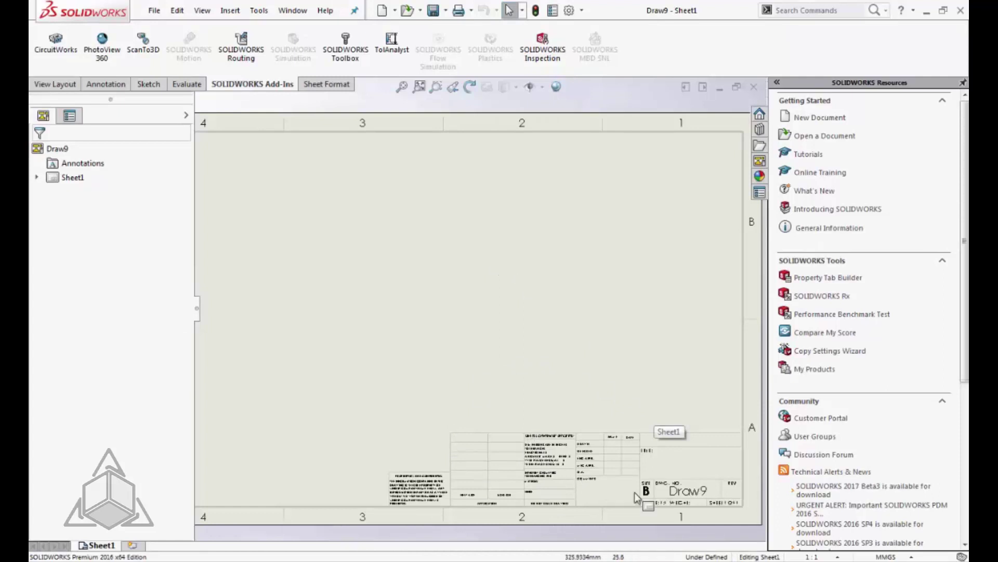
pyautogui.scroll(-1, 658, 494)
pyautogui.scroll(-1, 655, 496)
pyautogui.scroll(3, 591, 414)
pyautogui.scroll(1, 592, 414)
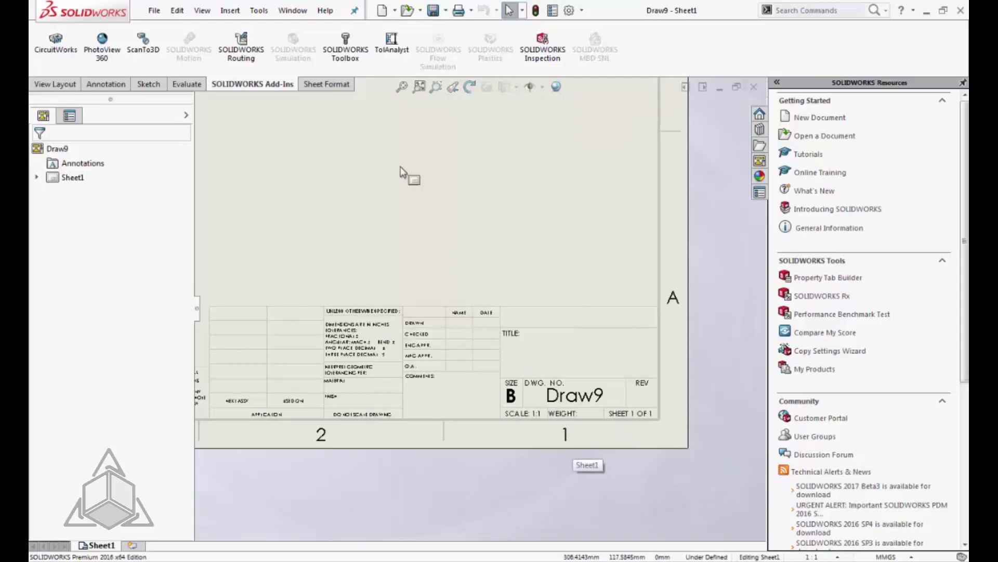
# Step: Set Draw9's dimension font to Century Schoolbook Bold in Document Properties and fit the sheet
pyautogui.click(570, 11)
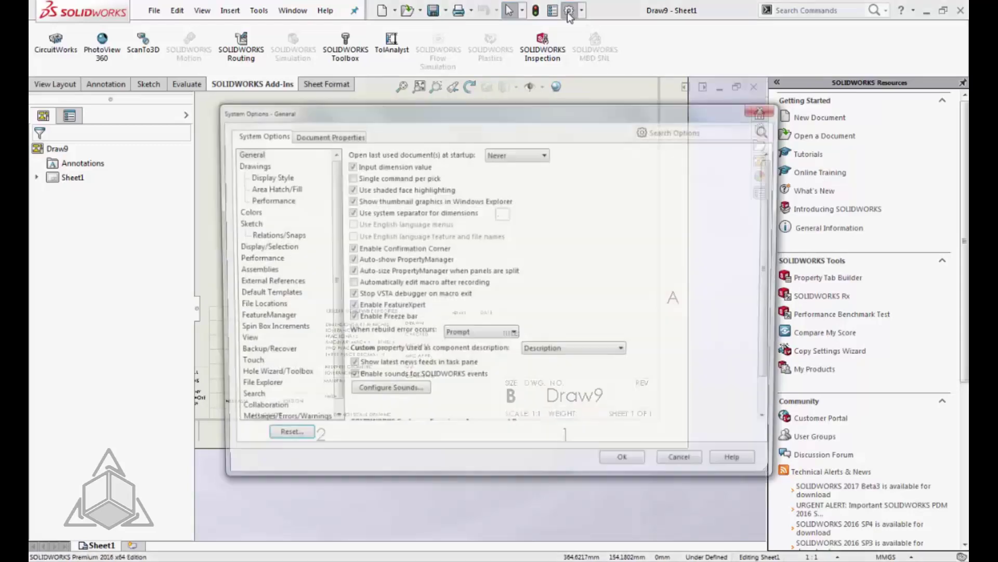
pyautogui.click(340, 137)
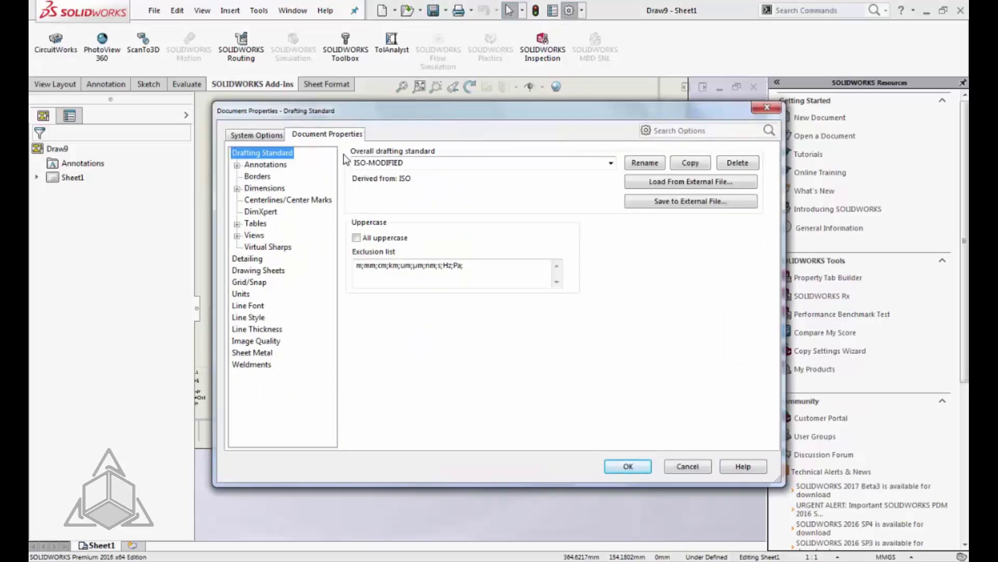
pyautogui.click(273, 166)
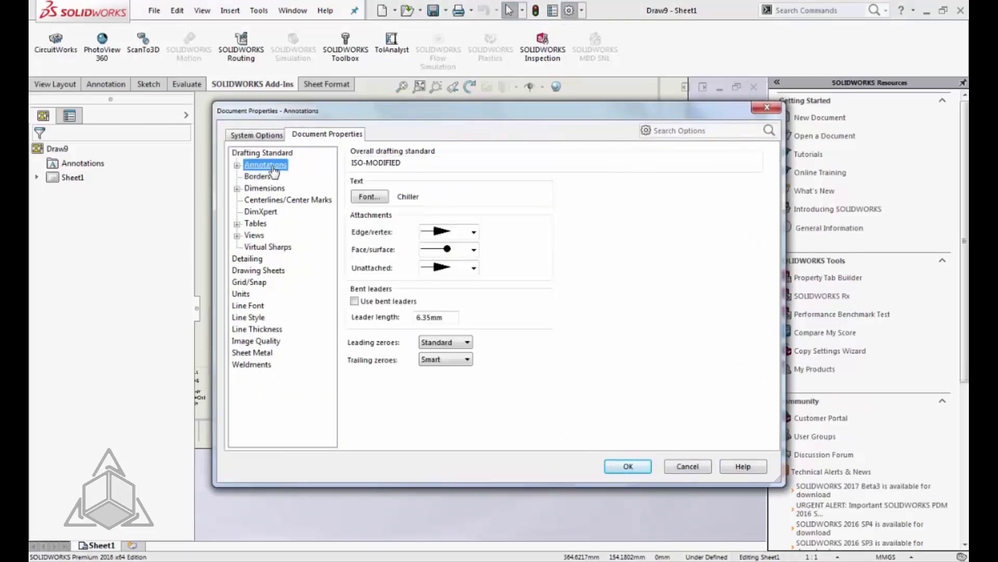
pyautogui.click(266, 188)
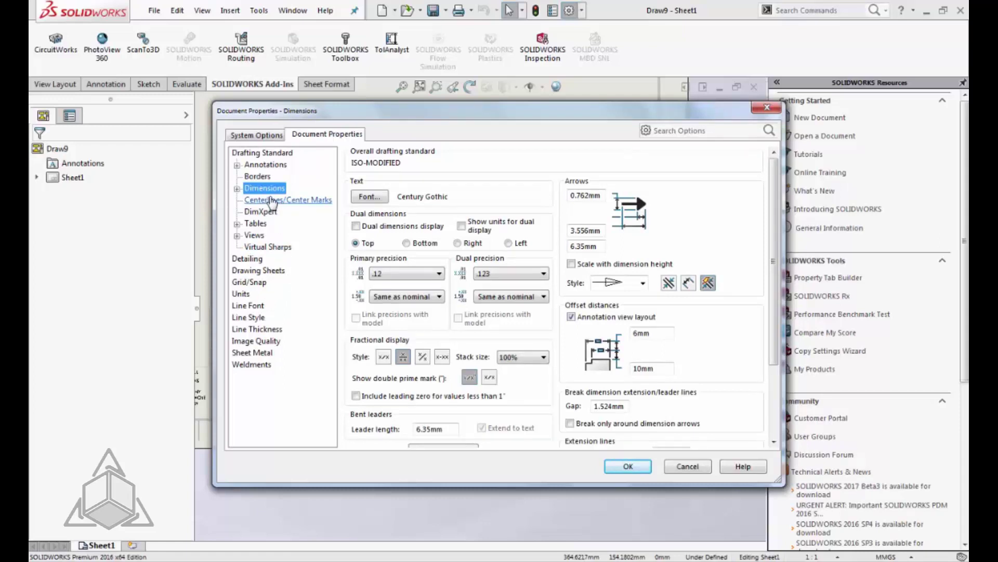
pyautogui.click(370, 197)
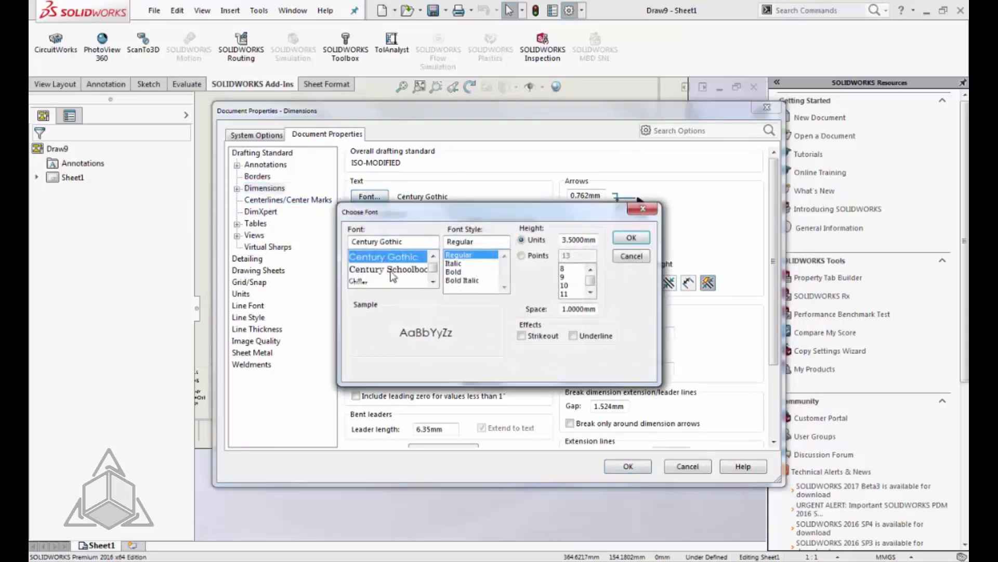
pyautogui.click(390, 269)
pyautogui.click(453, 271)
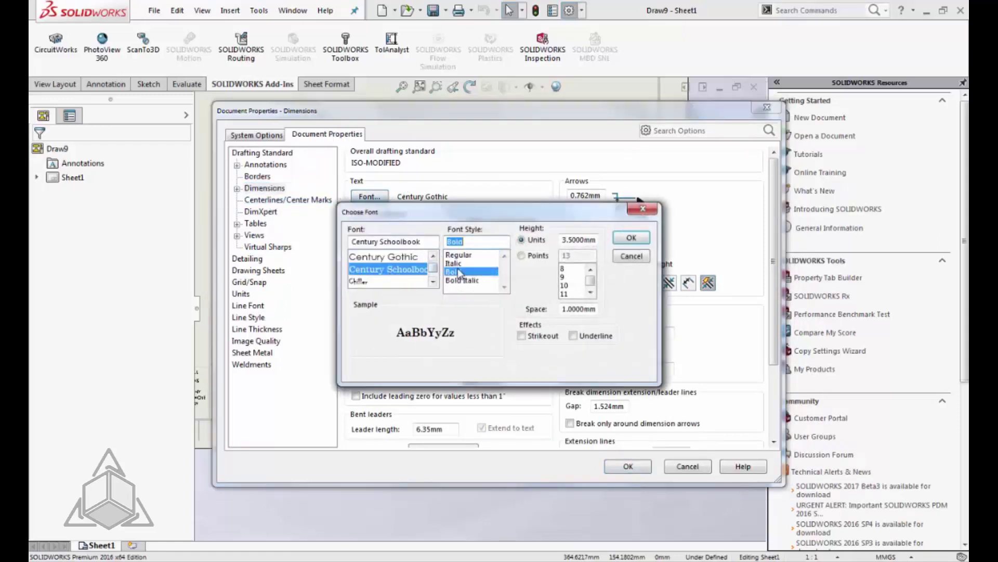
pyautogui.click(632, 239)
pyautogui.click(629, 466)
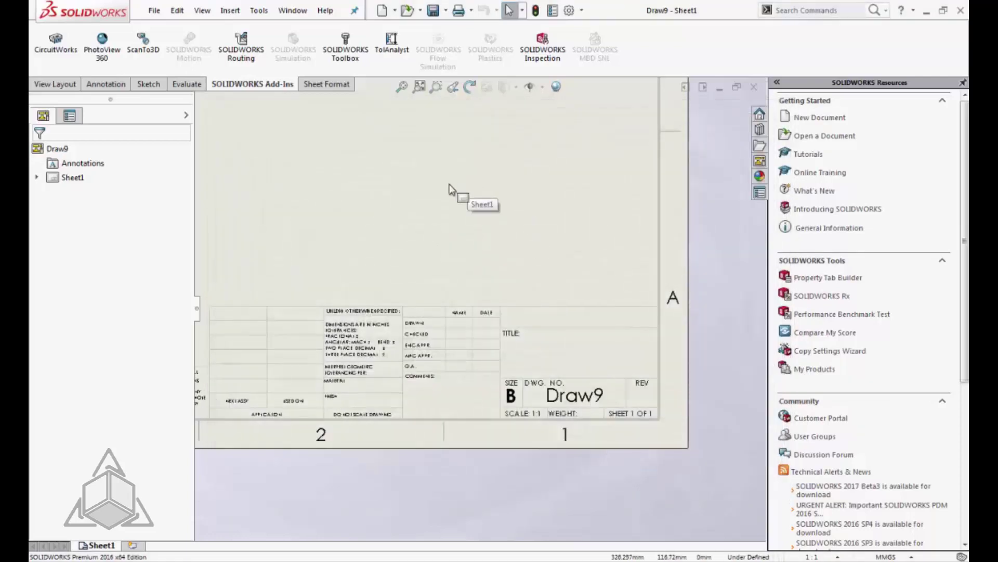
pyautogui.scroll(1, 448, 186)
pyautogui.scroll(1, 367, 153)
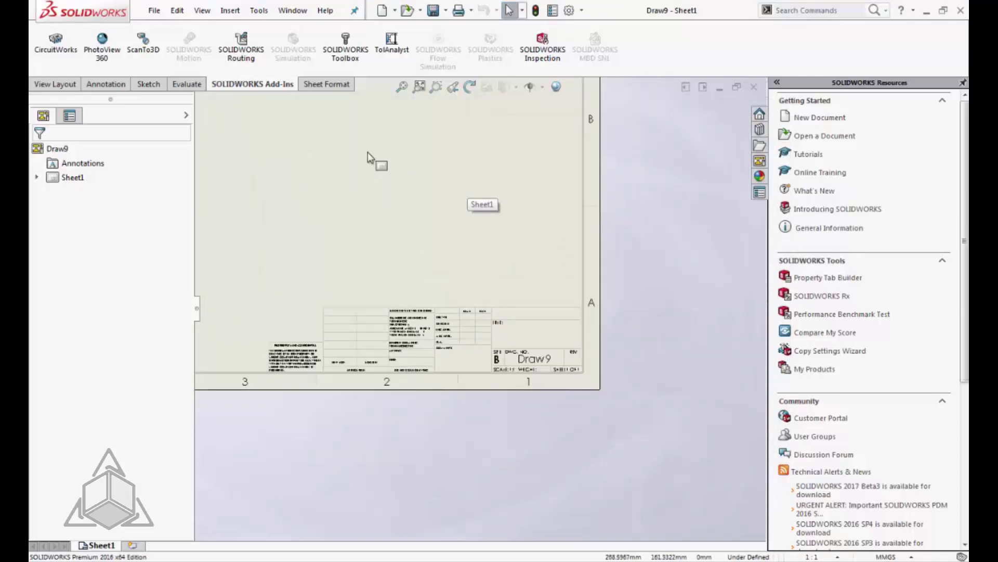
pyautogui.press('f')
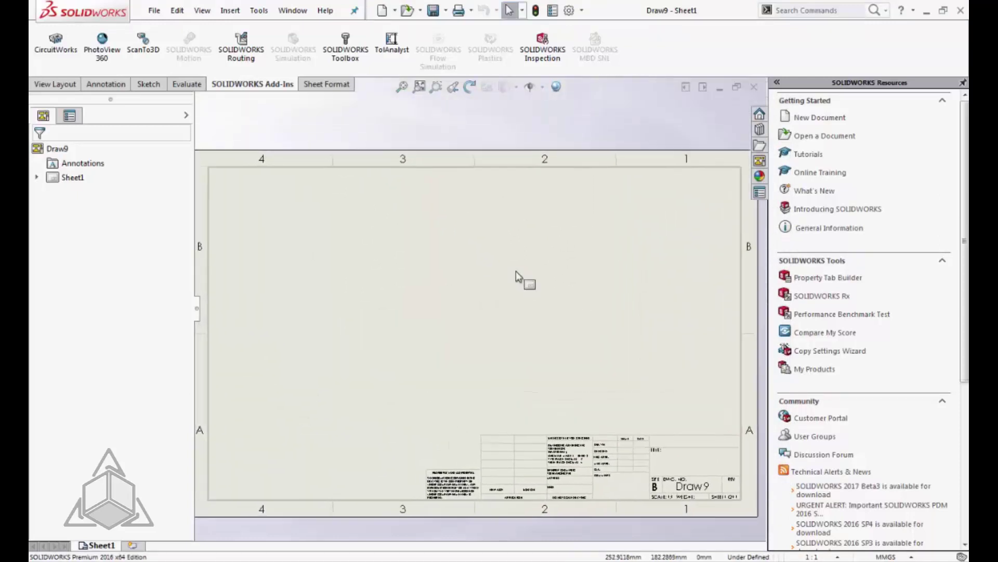
# Step: Save the drawing as drawing template CAD1.drwdot in the templates folder
pyautogui.click(155, 11)
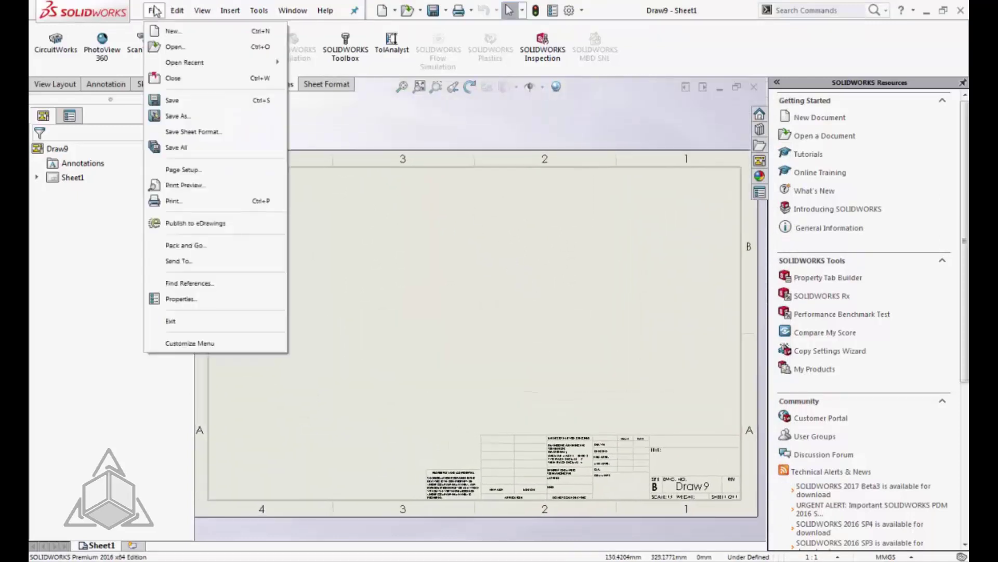
pyautogui.click(177, 115)
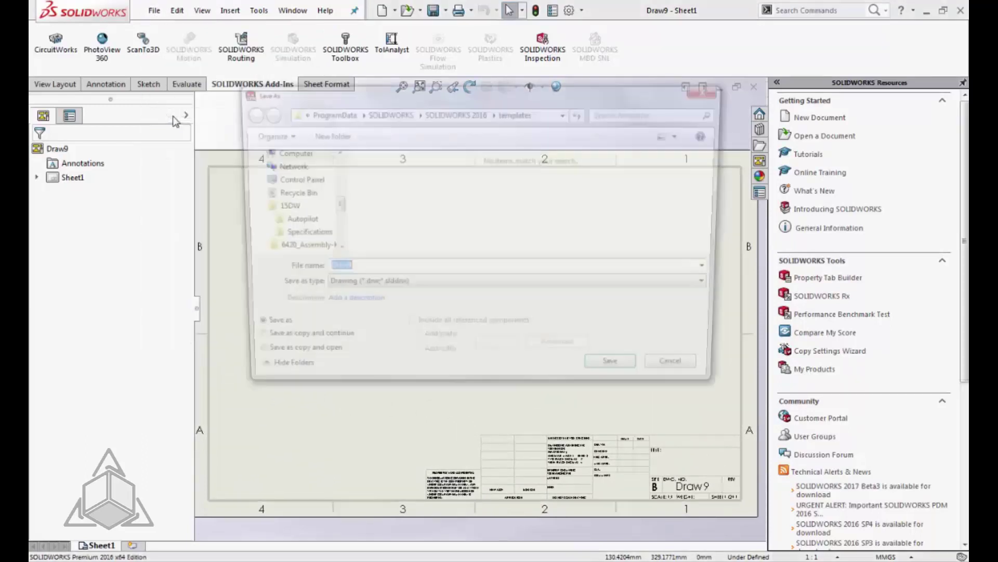
pyautogui.click(372, 291)
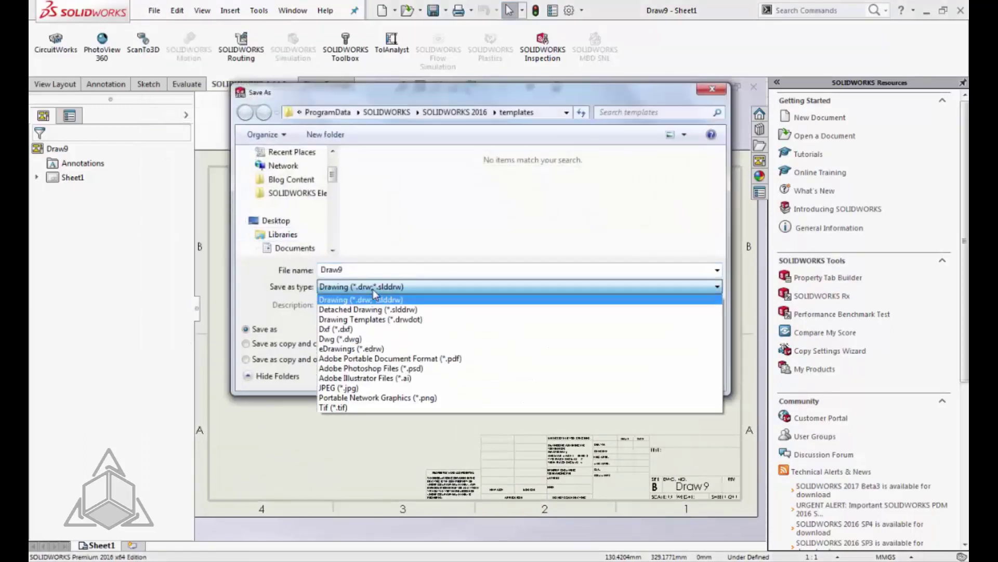
pyautogui.click(381, 319)
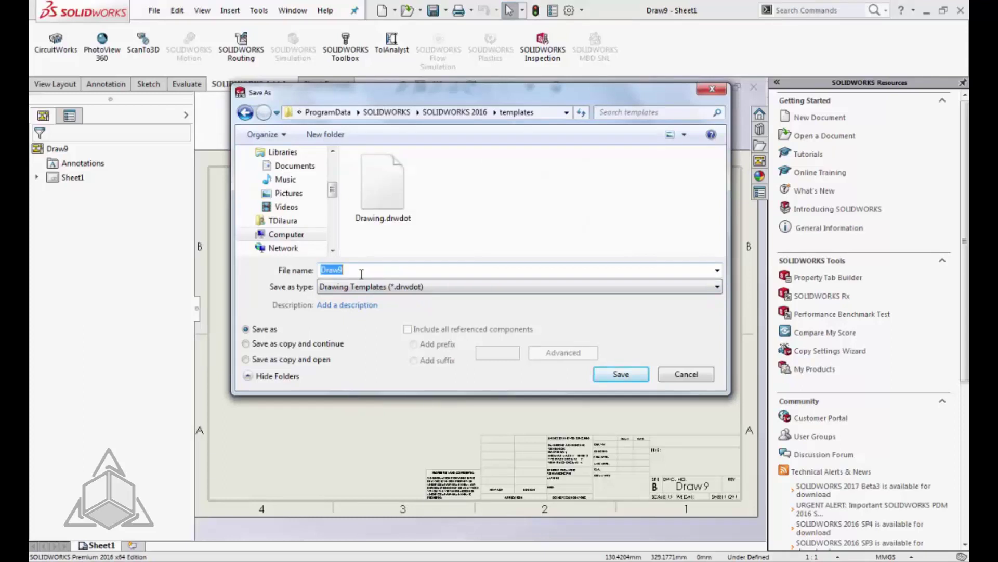
pyautogui.write('CAD')
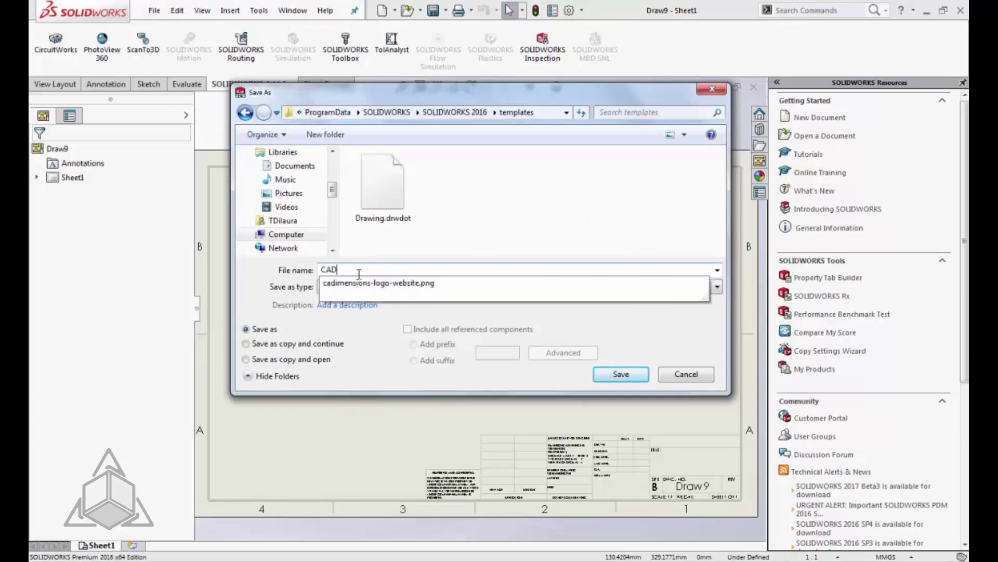
pyautogui.write('1')
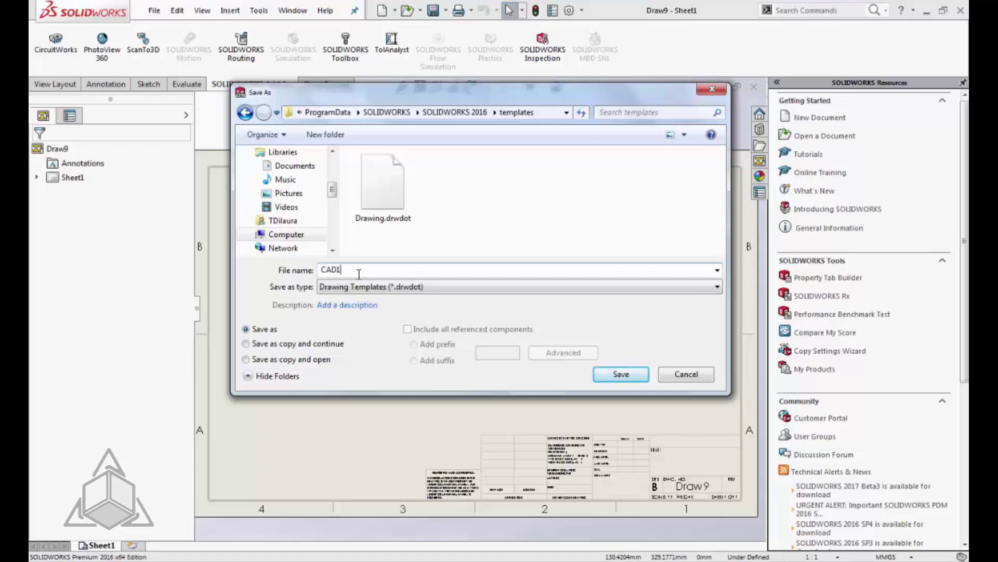
pyautogui.click(605, 376)
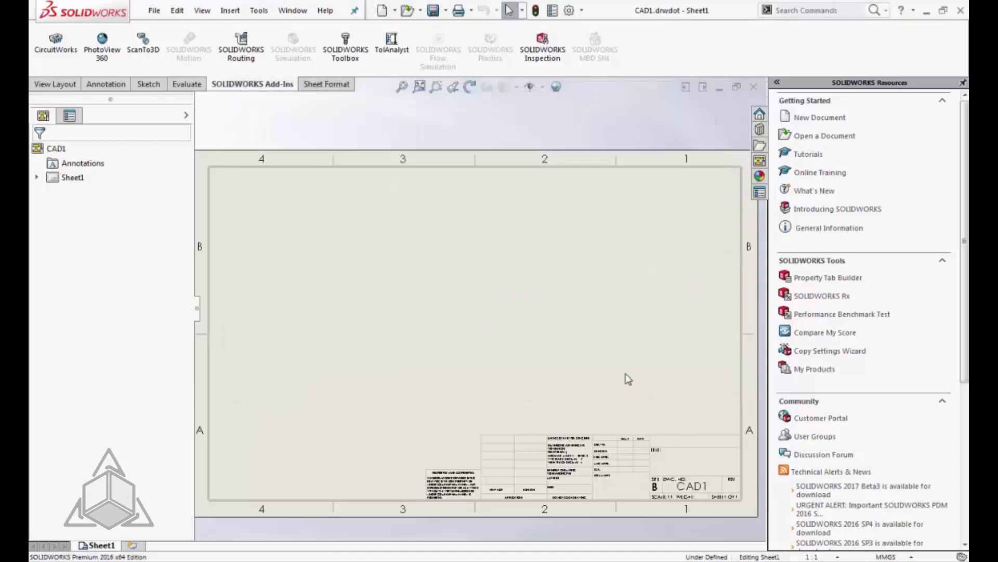
# Step: Put Sheet1 into Edit Sheet Format mode to expose the title block
pyautogui.click(566, 294)
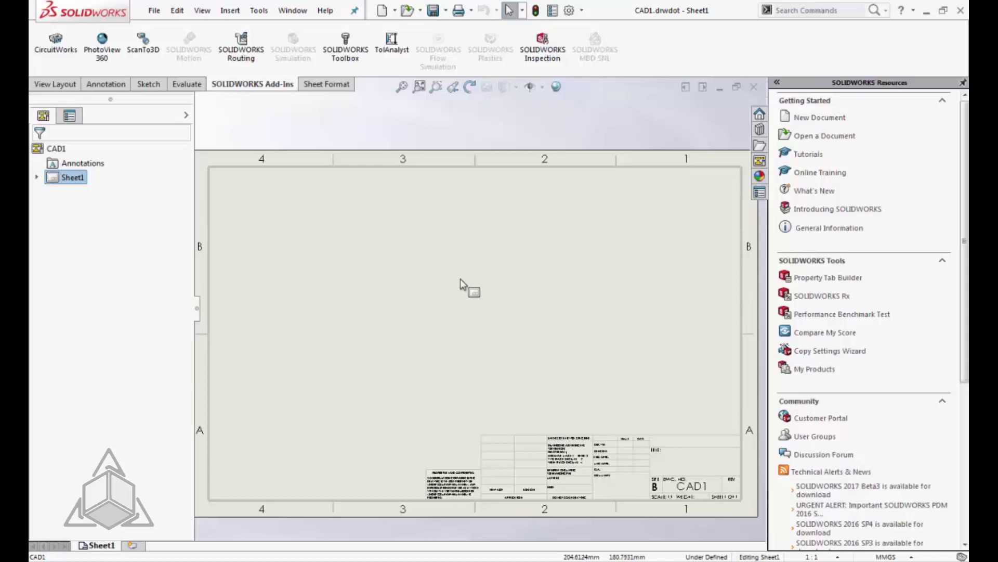
pyautogui.rightClick(295, 407)
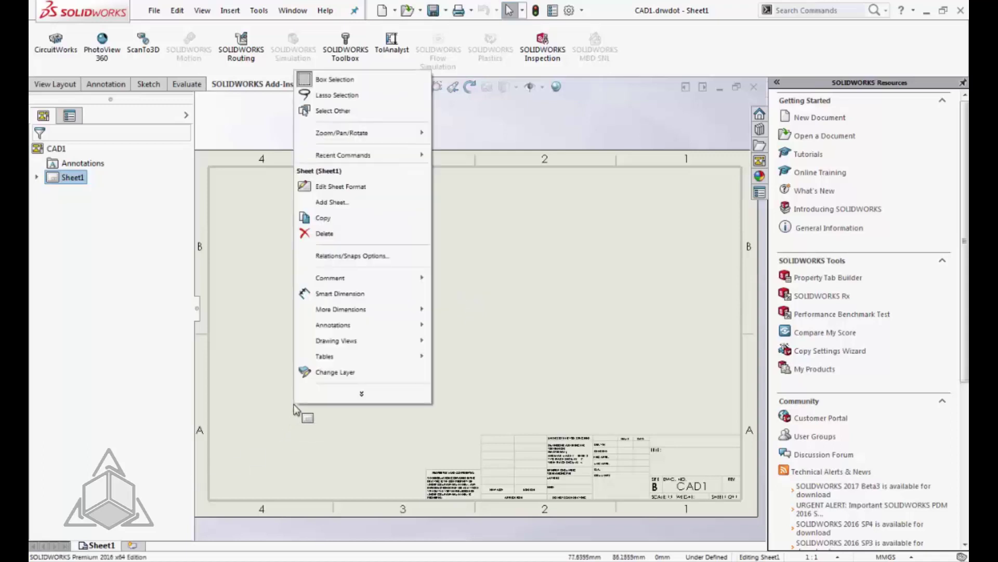
pyautogui.click(353, 188)
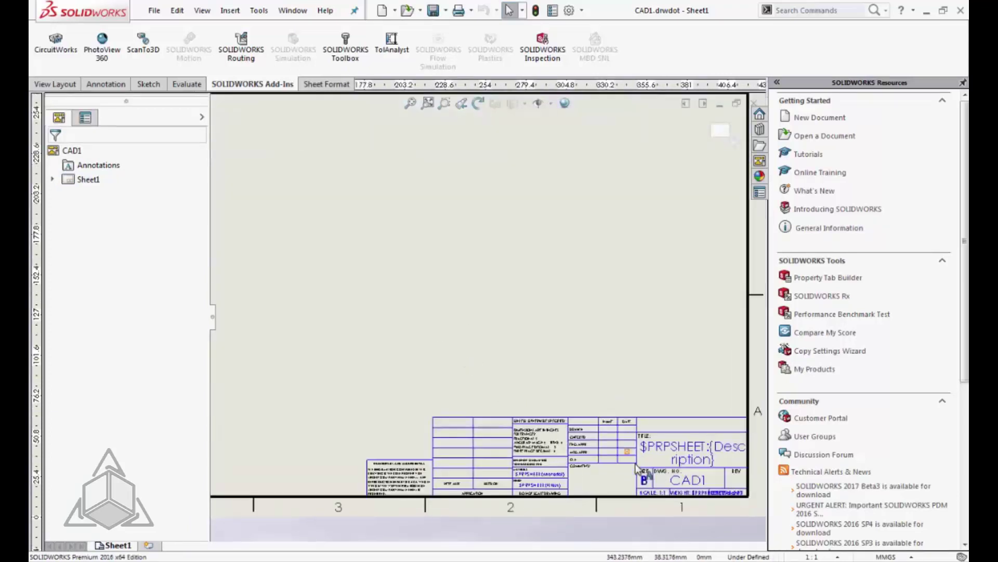
pyautogui.scroll(3, 638, 473)
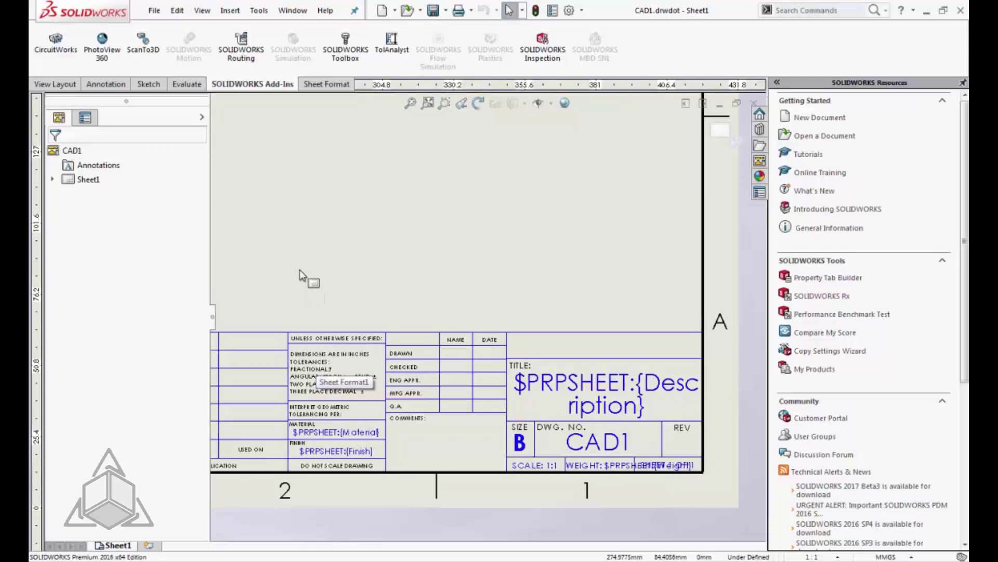
# Step: Insert the cadimensions-logo-website picture into the sheet format
pyautogui.click(254, 11)
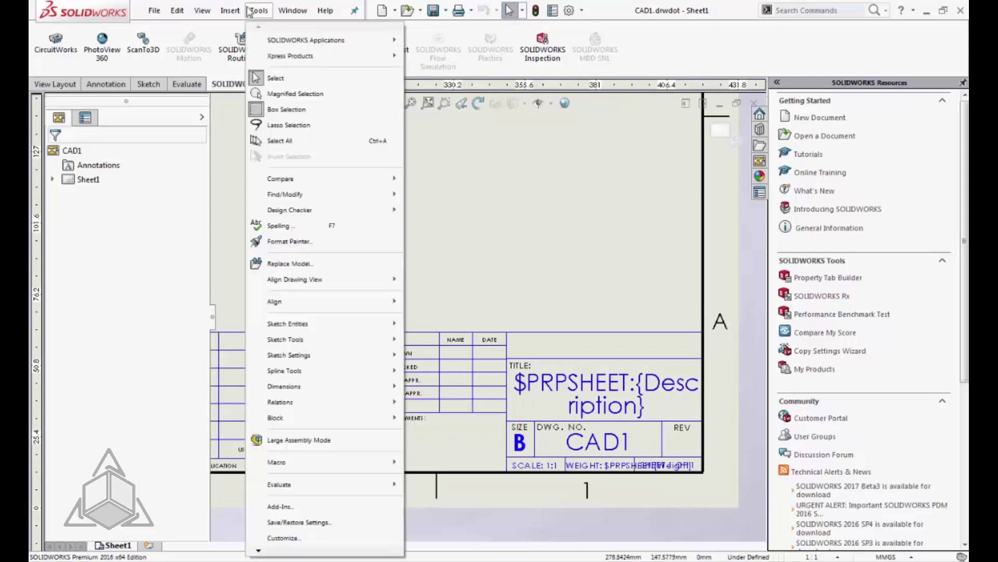
pyautogui.click(257, 155)
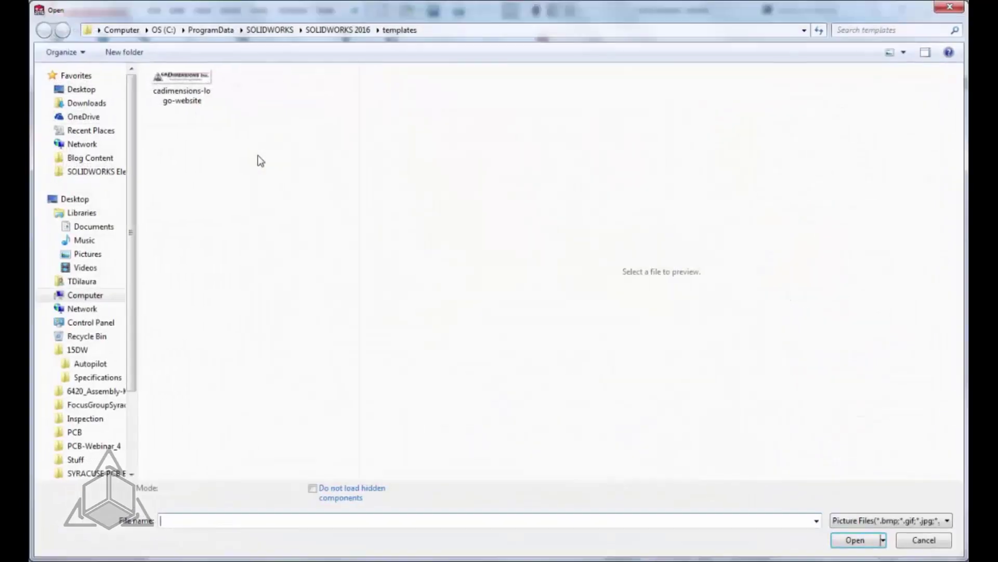
pyautogui.click(199, 94)
pyautogui.click(855, 540)
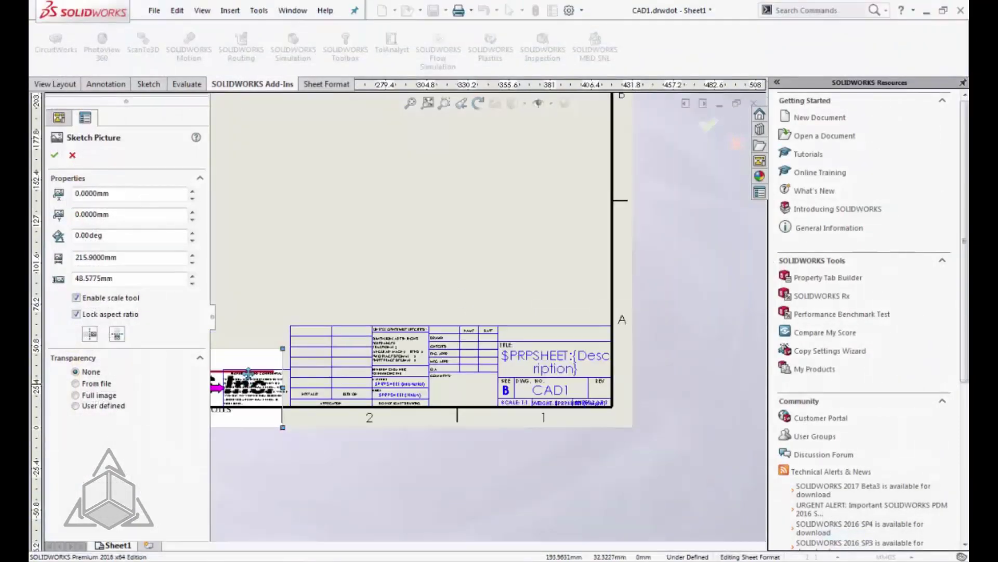
# Step: Move the logo above the title block, shrink it to the block's width, and accept
pyautogui.moveTo(285, 352); pyautogui.dragTo(577, 273)
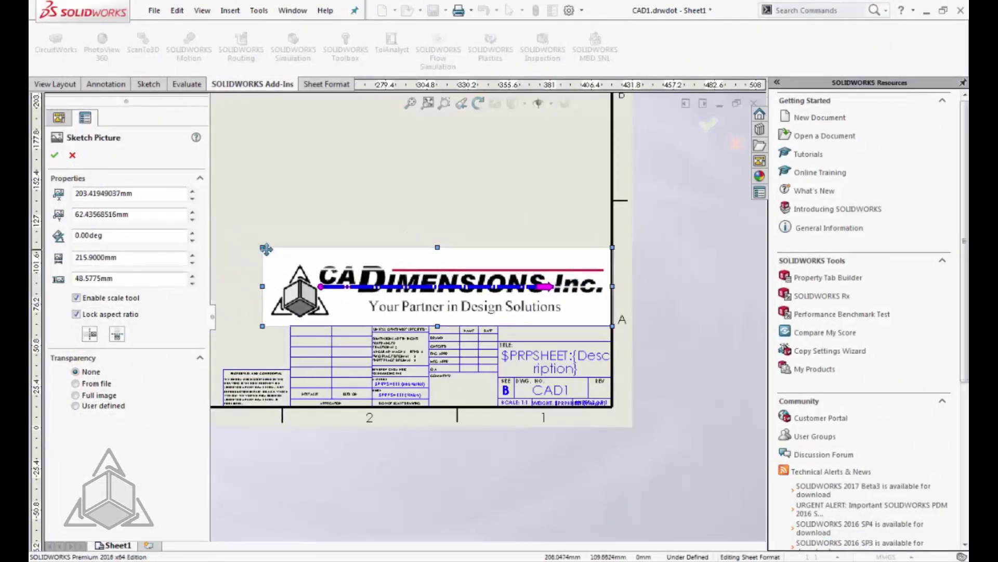
pyautogui.moveTo(265, 250); pyautogui.dragTo(374, 299)
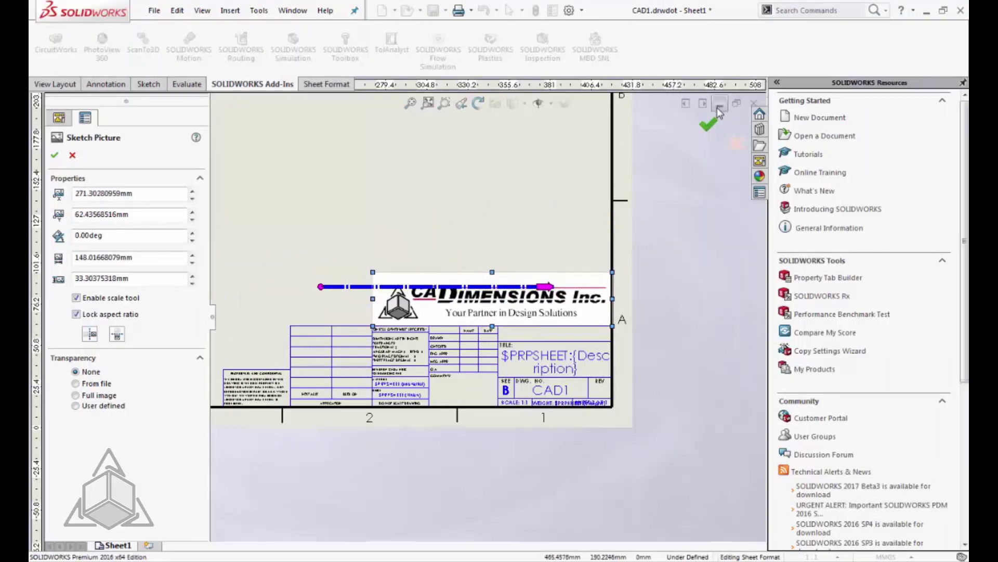
pyautogui.click(710, 123)
pyautogui.scroll(3, 433, 218)
pyautogui.scroll(1, 433, 219)
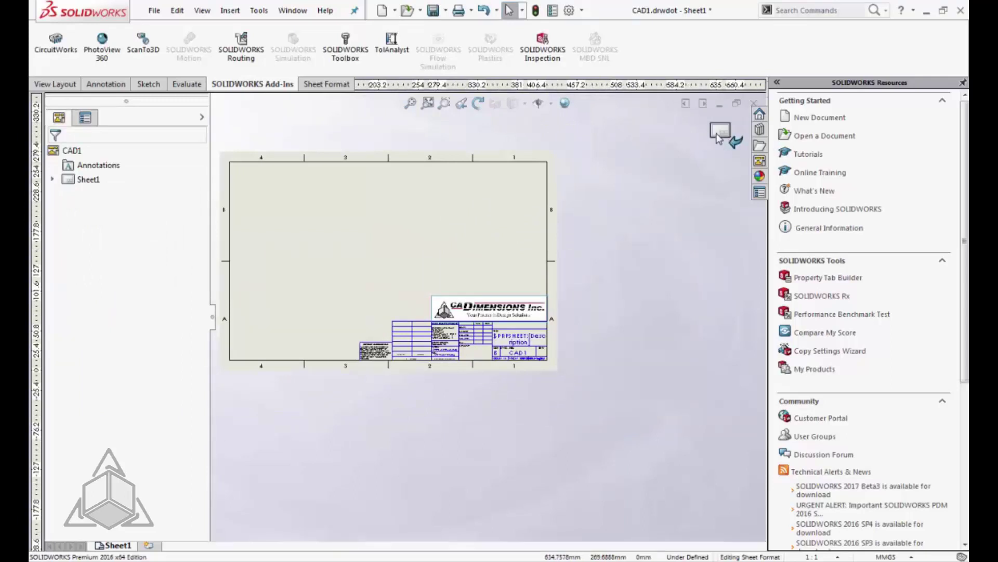
# Step: Exit sheet format editing and save the logo sheet format as CADimensions
pyautogui.click(719, 137)
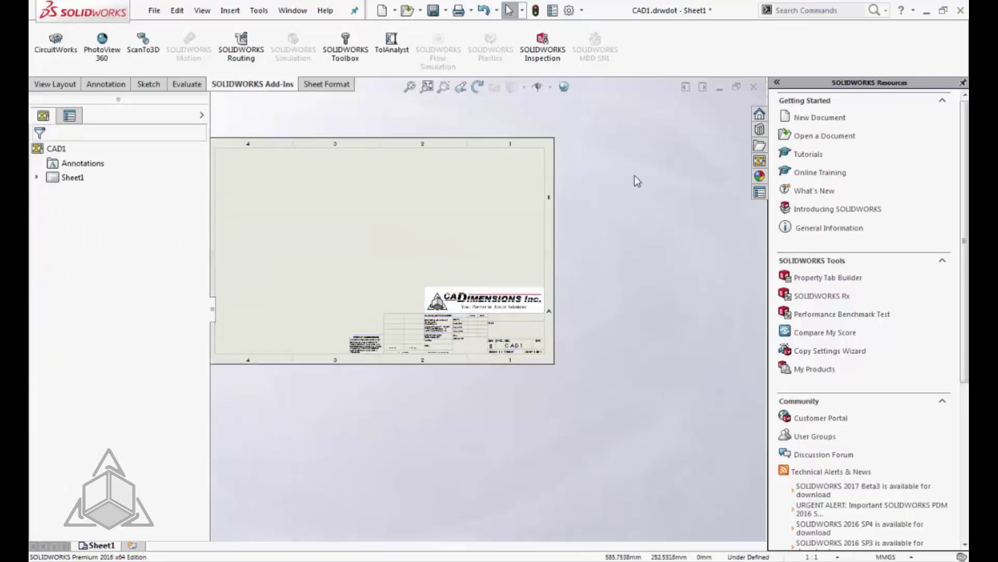
pyautogui.press('f')
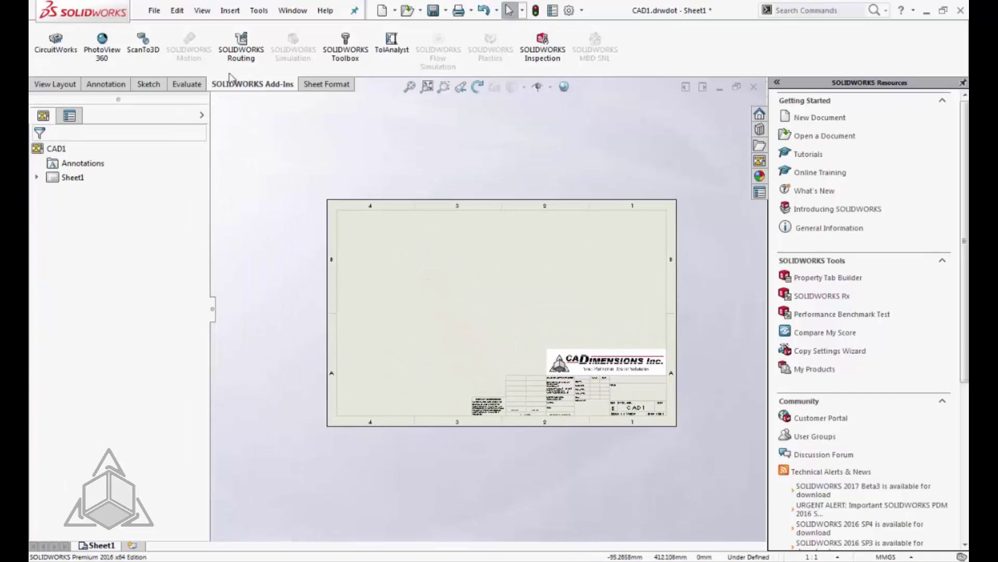
pyautogui.click(155, 11)
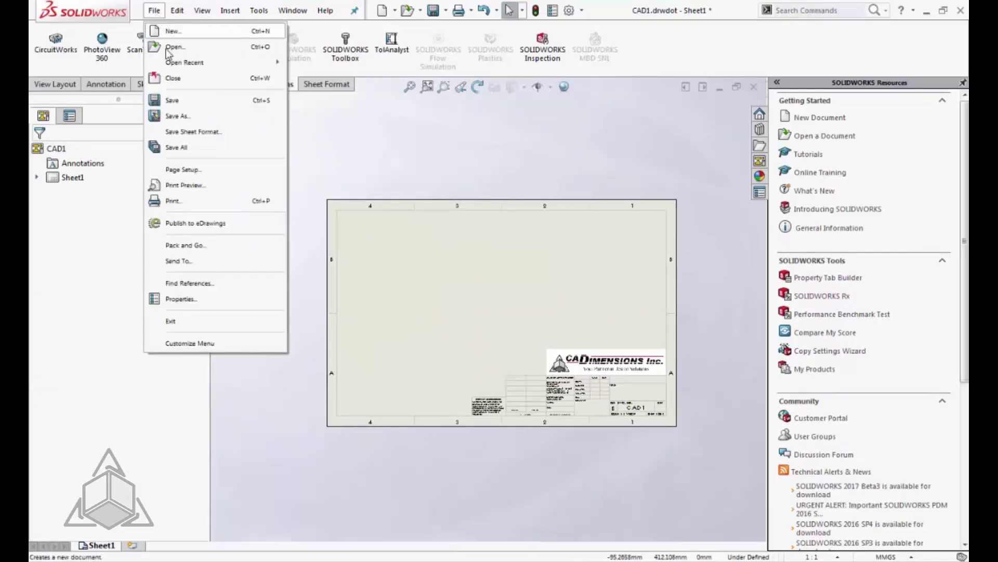
pyautogui.click(186, 130)
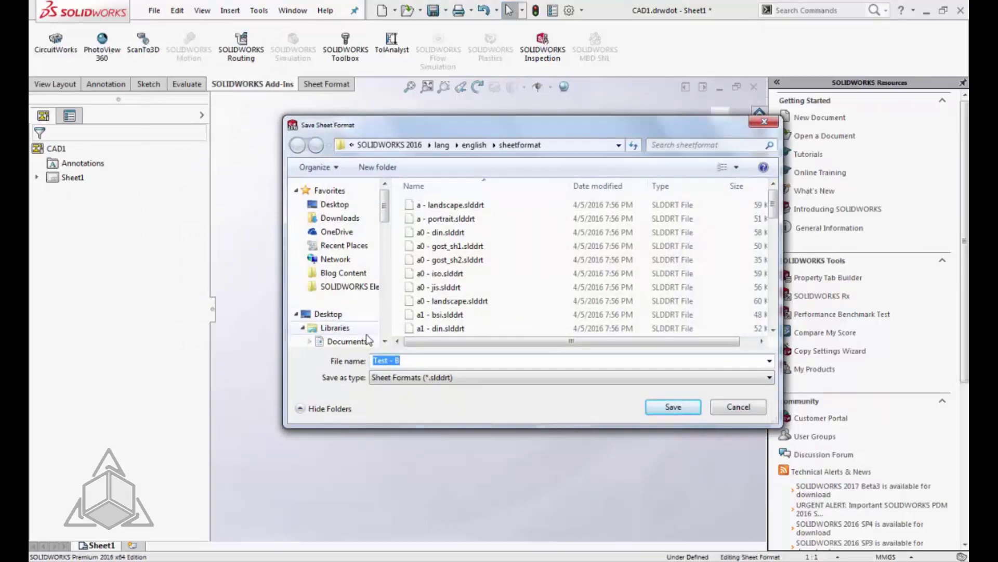
pyautogui.write('CADimensions')
pyautogui.click(668, 410)
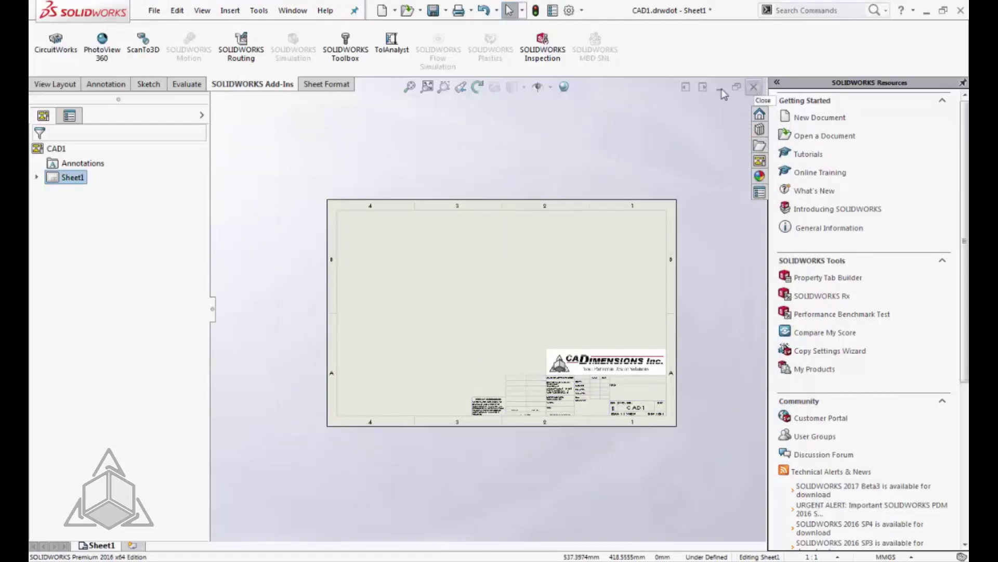
# Step: Save the drawing as the CAD Complete drawing template (.drwdot) and close it
pyautogui.click(154, 10)
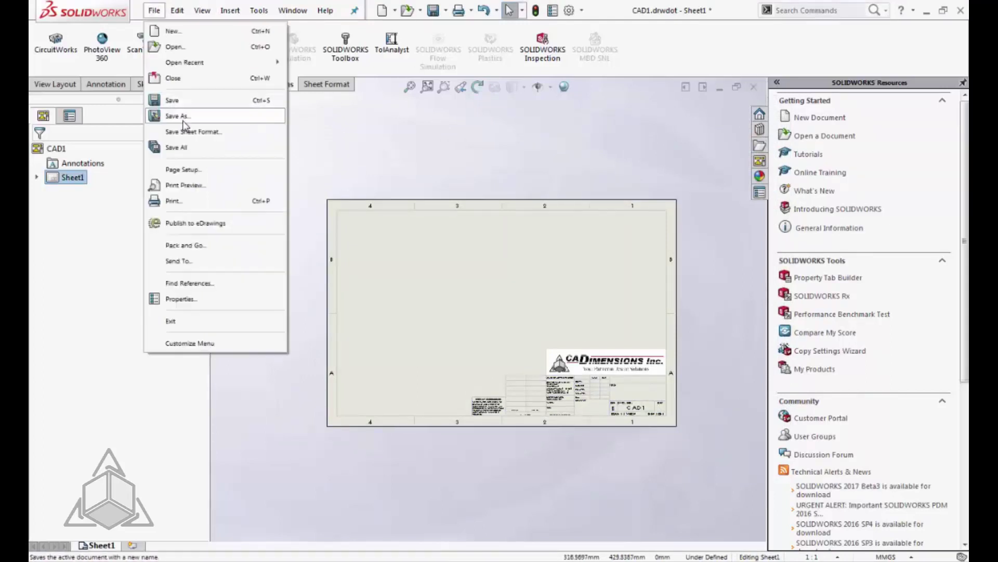
pyautogui.click(186, 117)
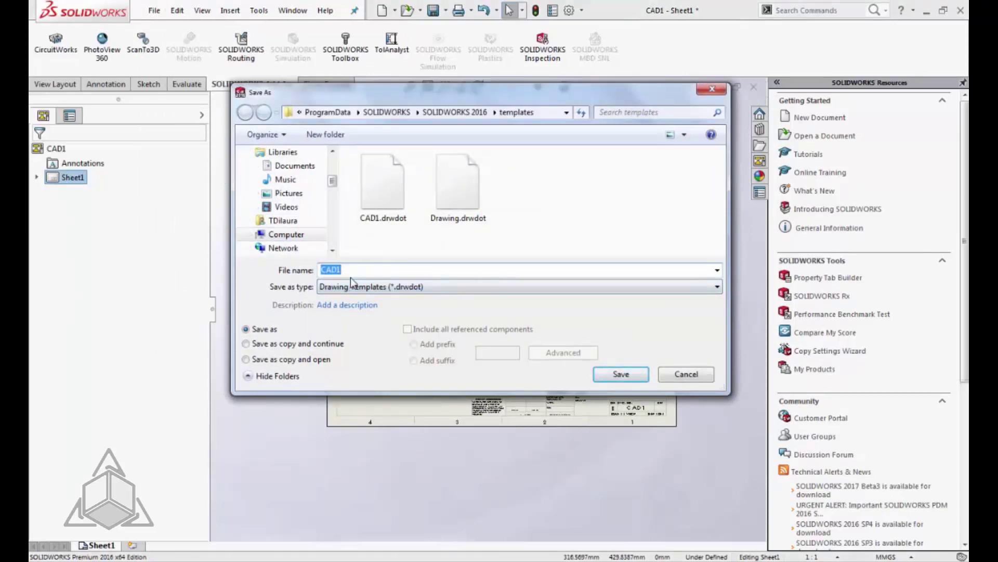
pyautogui.write('CAD Complete')
pyautogui.click(606, 377)
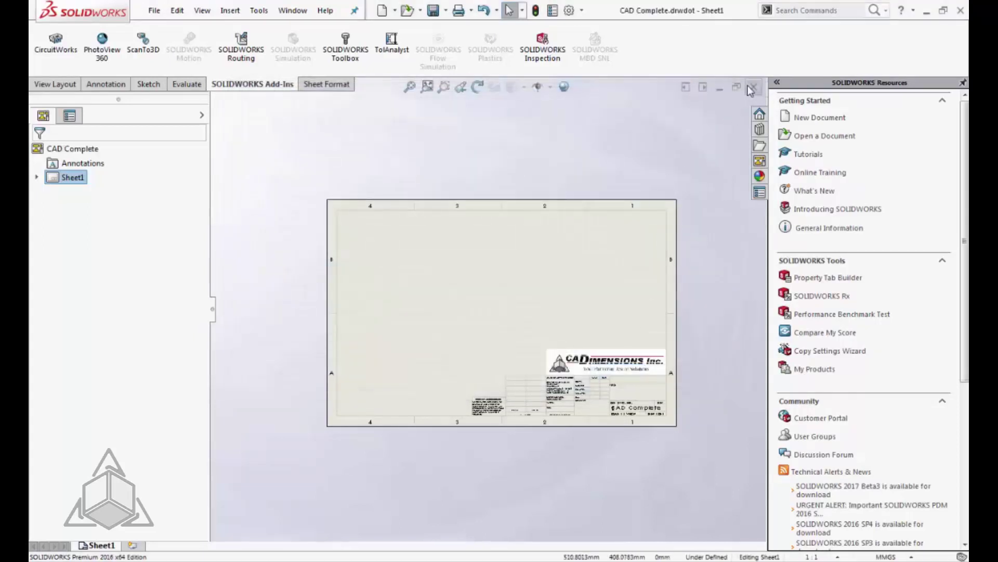
pyautogui.click(754, 87)
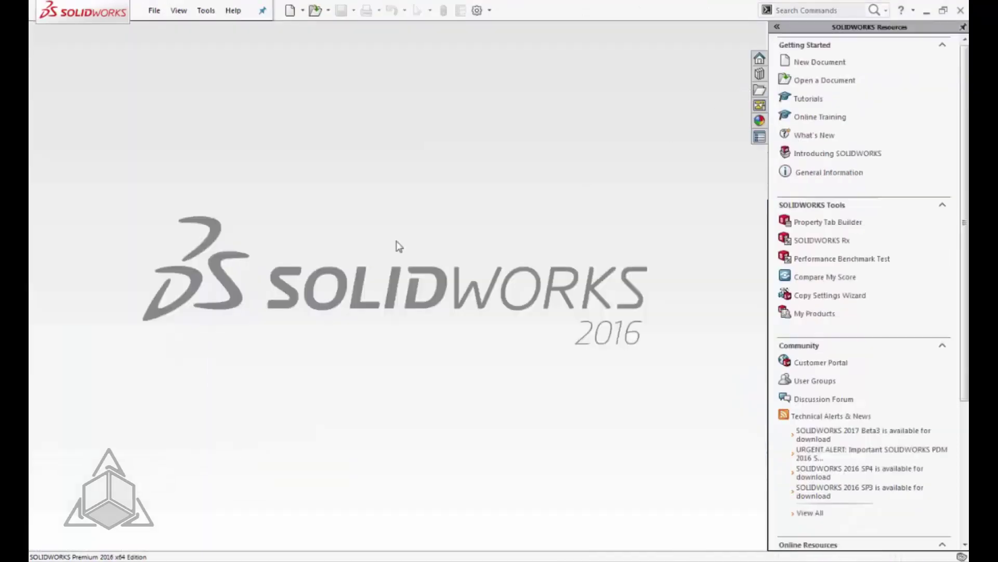
# Step: Create new drawing Draw10 from the CAD Complete template
pyautogui.click(291, 10)
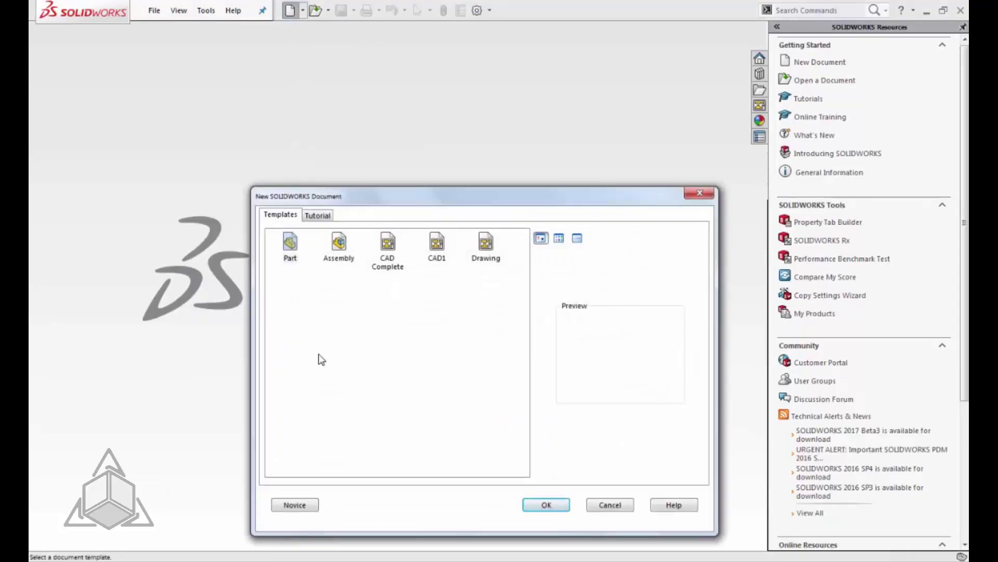
pyautogui.click(381, 245)
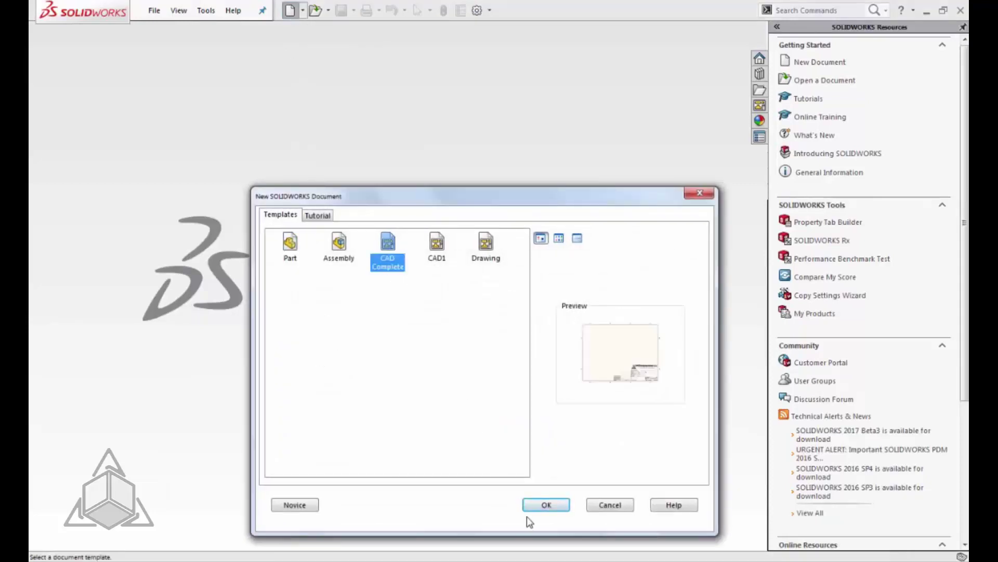
pyautogui.click(547, 505)
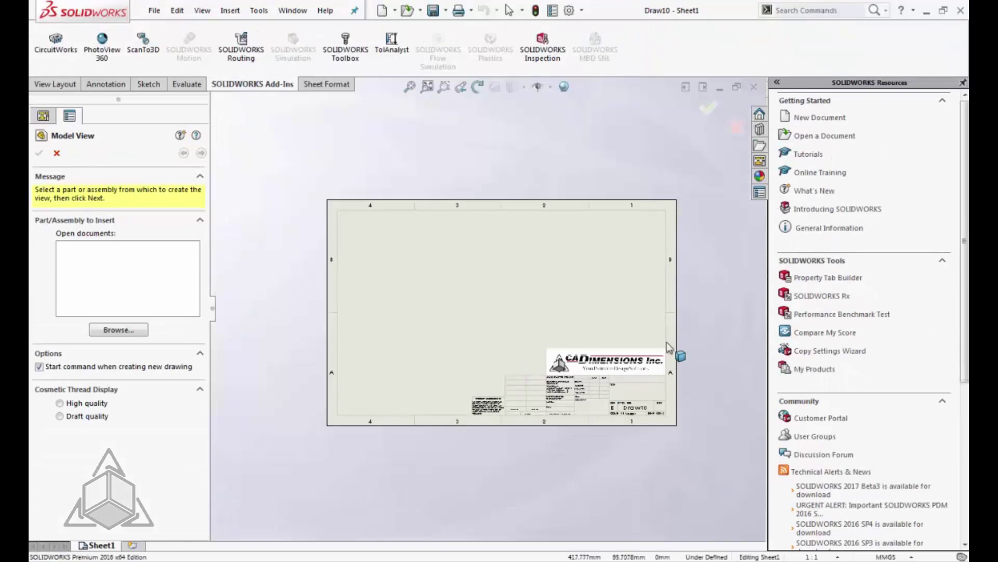